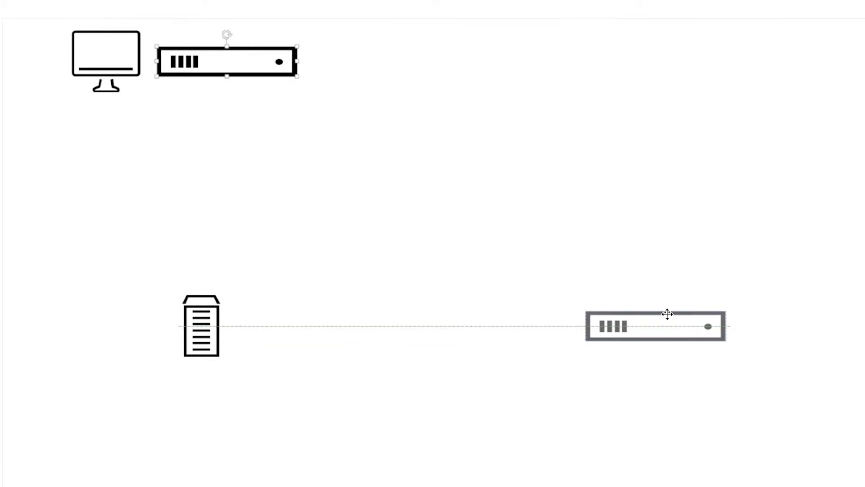
# Step: Move the monitor icon to the centre of the slide
pyautogui.moveTo(107, 59); pyautogui.dragTo(431, 182)
# Step: Drop the monitor icon at the centre of the lab setup slide
pyautogui.click(539, 168)
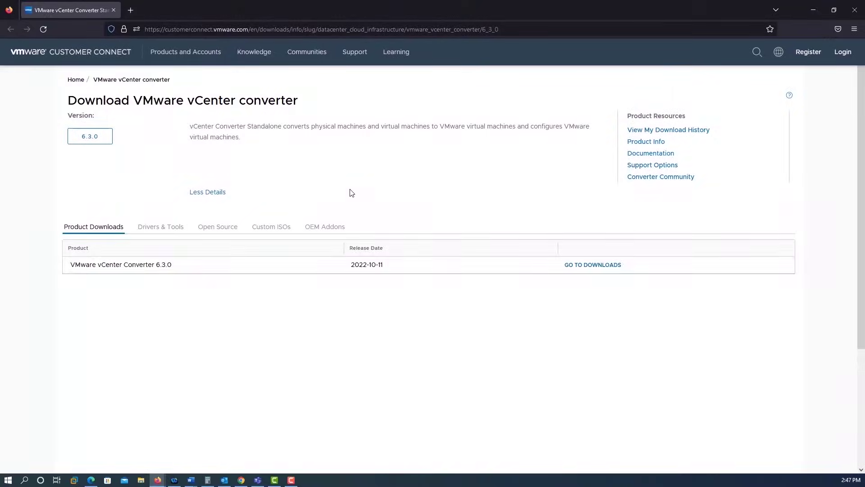
# Step: Download the vCenter Converter Standalone 6.3.0 installer after agreeing to the VMware General Terms
pyautogui.click(582, 267)
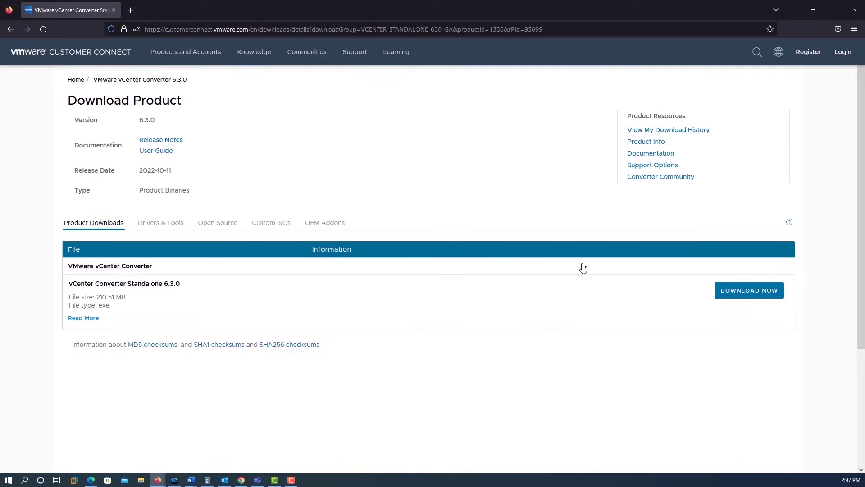
pyautogui.click(732, 292)
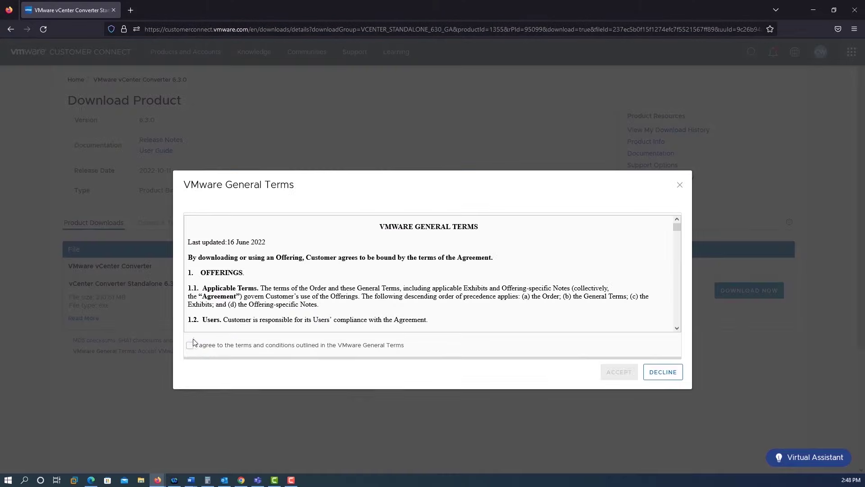
pyautogui.click(190, 344)
pyautogui.click(617, 373)
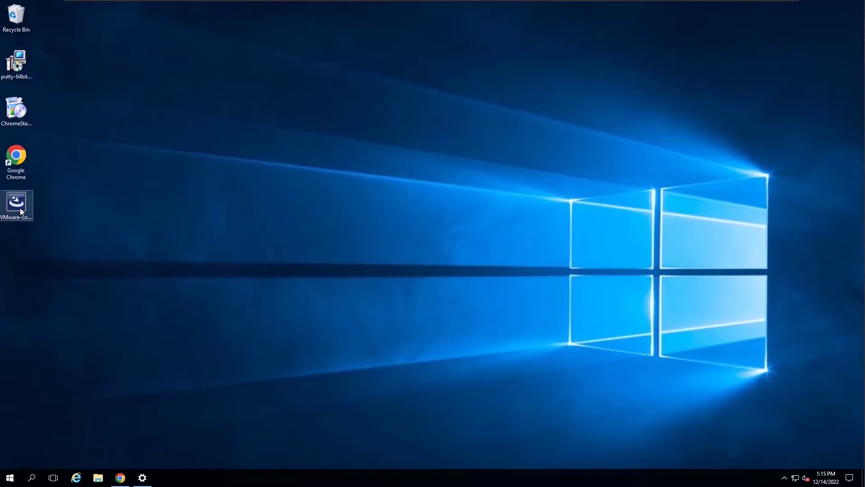
# Step: Run the installer as administrator, accept the licence agreement and keep the default install folder
pyautogui.rightClick(20, 207)
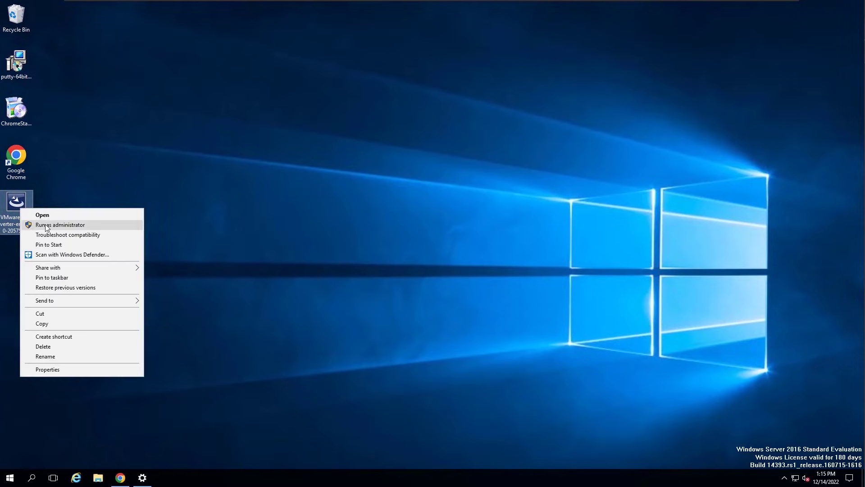
pyautogui.click(45, 225)
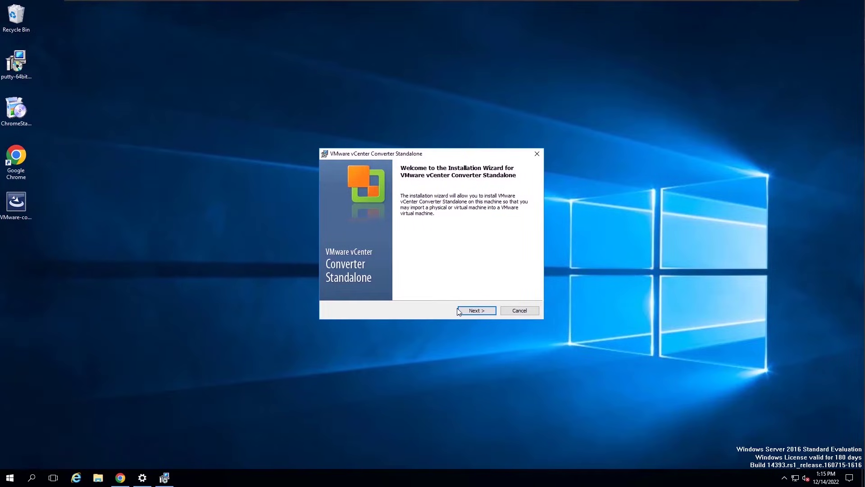
pyautogui.click(461, 311)
pyautogui.click(465, 311)
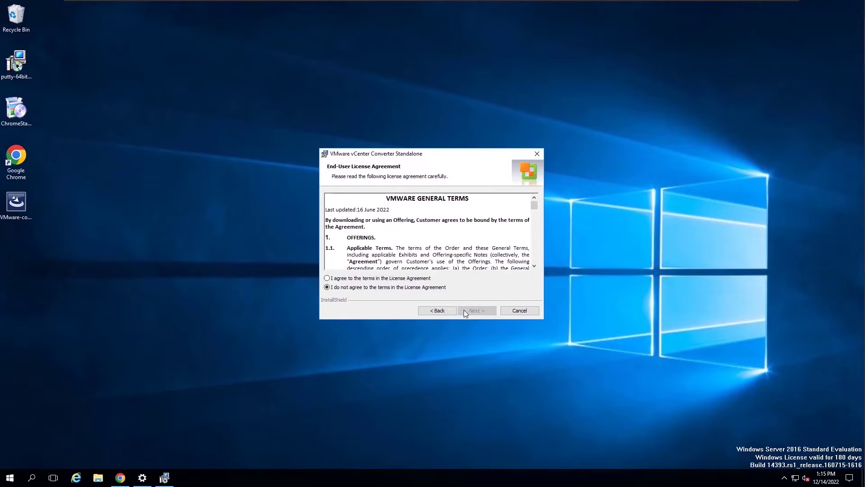
pyautogui.click(416, 279)
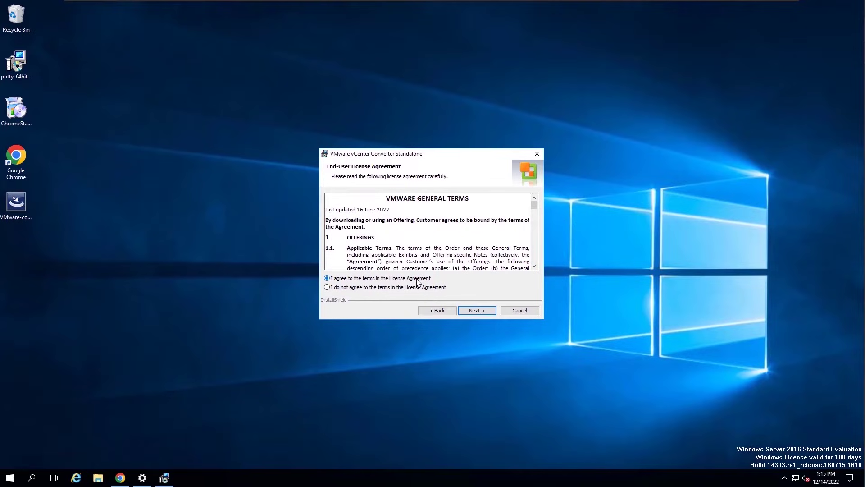
pyautogui.click(471, 311)
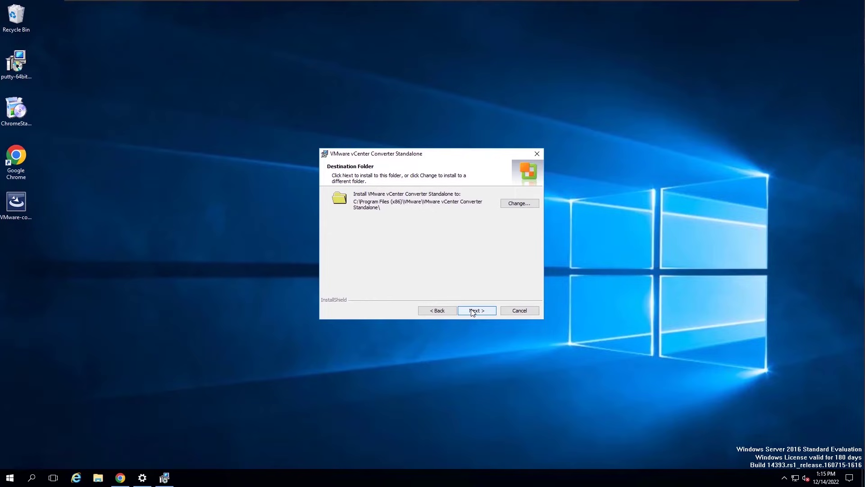
pyautogui.click(473, 310)
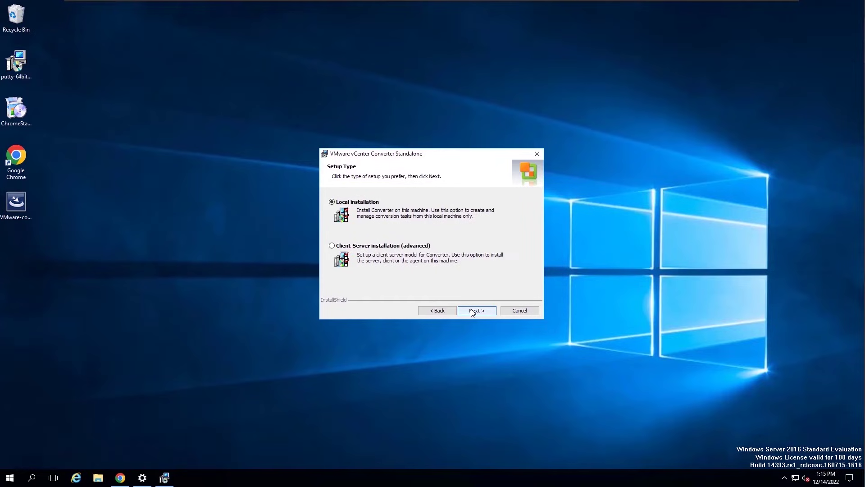
# Step: Install Converter Standalone locally without joining CEIP, then finish and close the installer
pyautogui.click(473, 310)
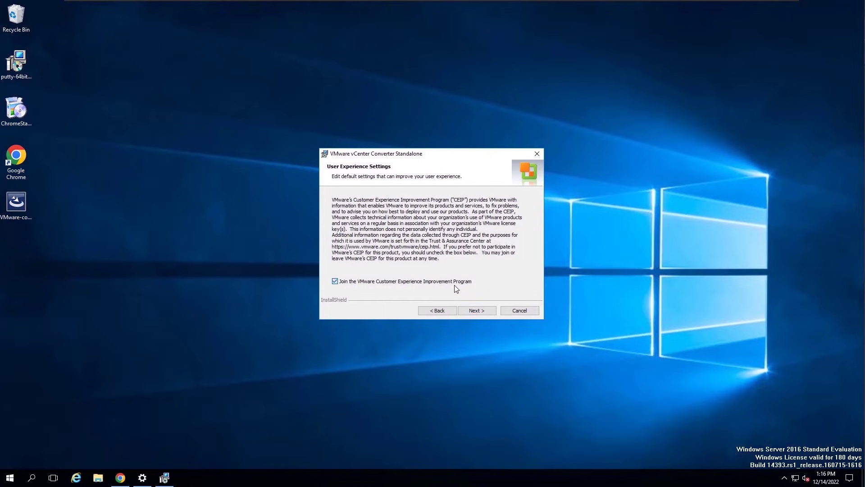
pyautogui.click(454, 285)
pyautogui.click(474, 311)
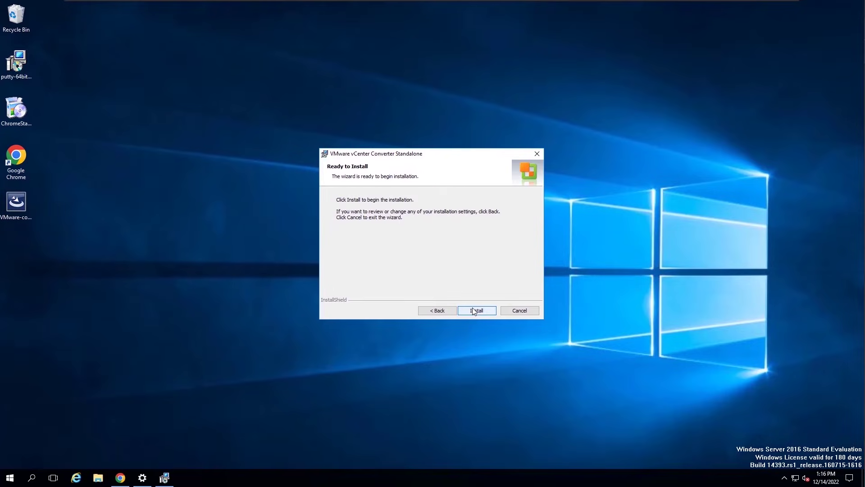
pyautogui.click(474, 311)
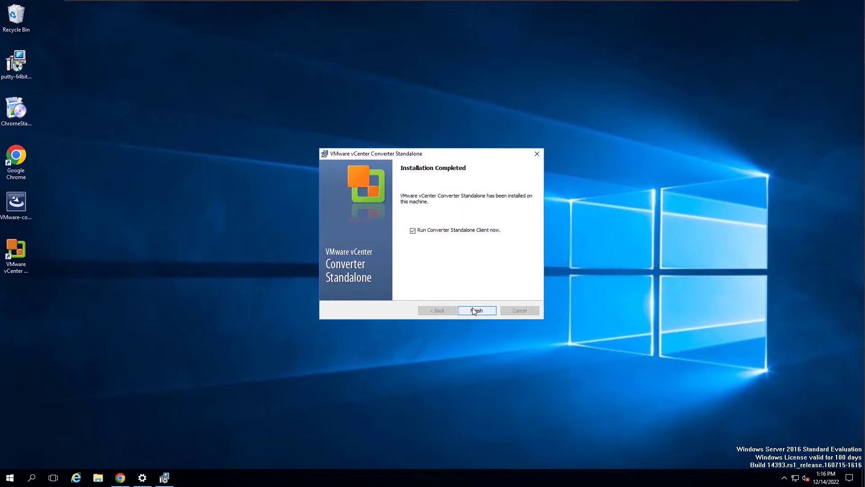
pyautogui.click(477, 310)
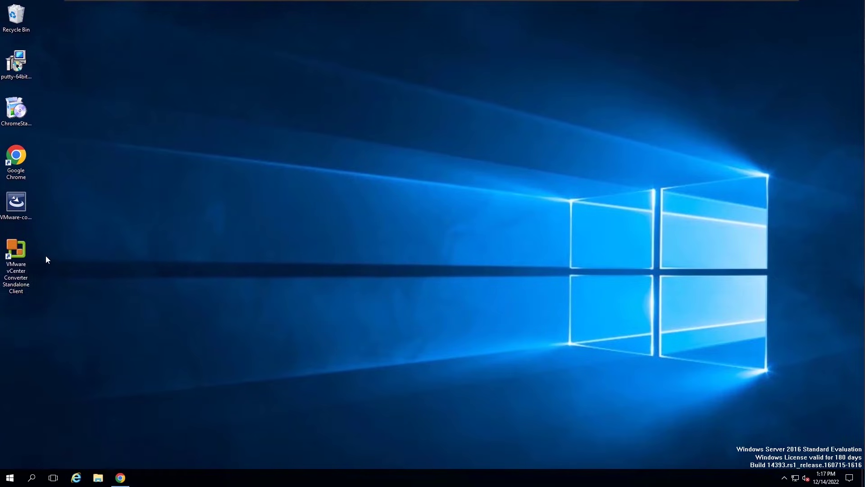
# Step: Launch Converter Standalone and tile it beside the ESXi Host Client login page
pyautogui.doubleClick(19, 256)
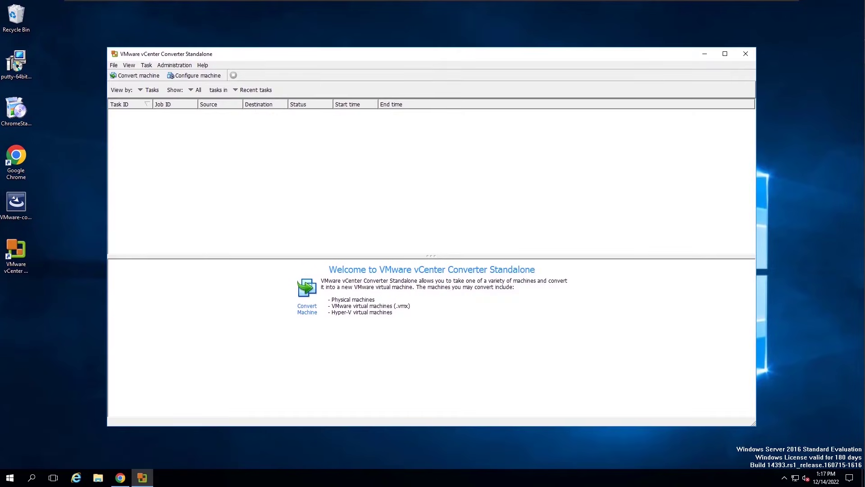
pyautogui.moveTo(275, 53); pyautogui.dragTo(2, 161)
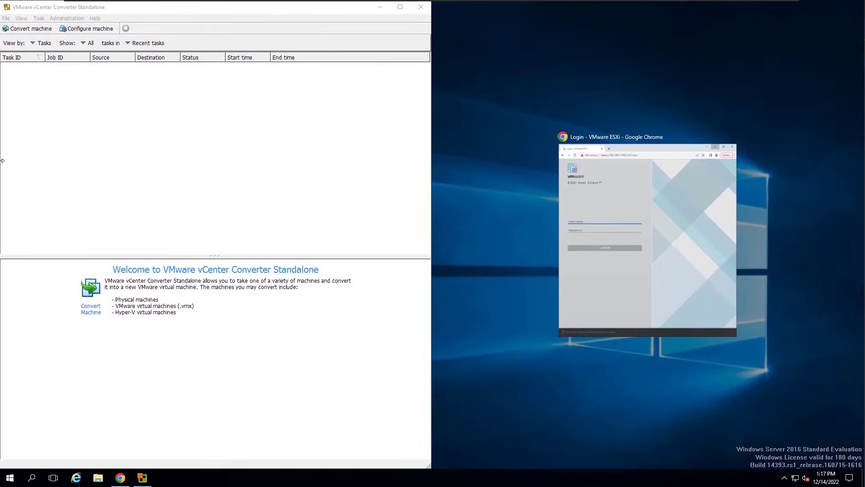
pyautogui.click(602, 221)
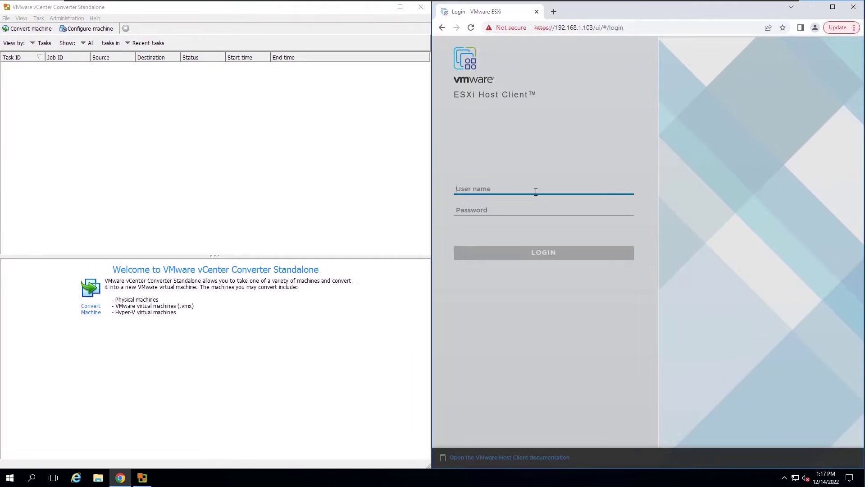
# Step: Log in to ESXi Host Client as root, list its virtual machines, then start a new conversion
pyautogui.write('root')
pyautogui.click(566, 209)
pyautogui.write('******')
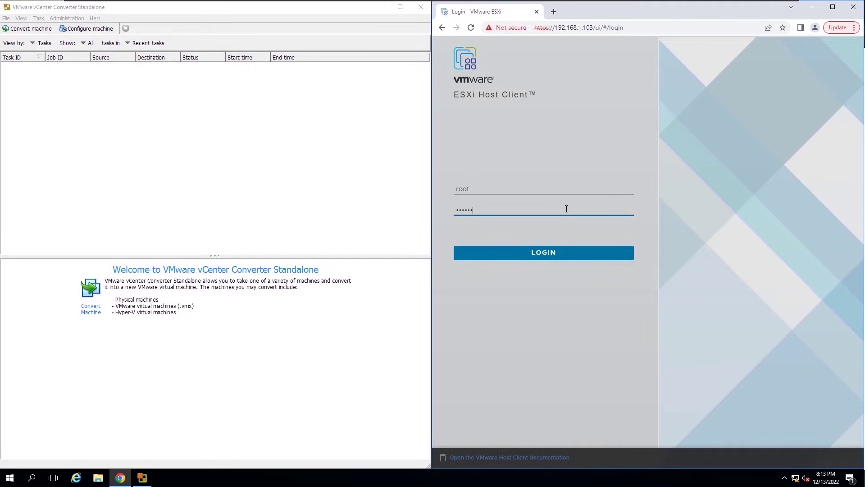
pyautogui.write('******')
pyautogui.press('Return')
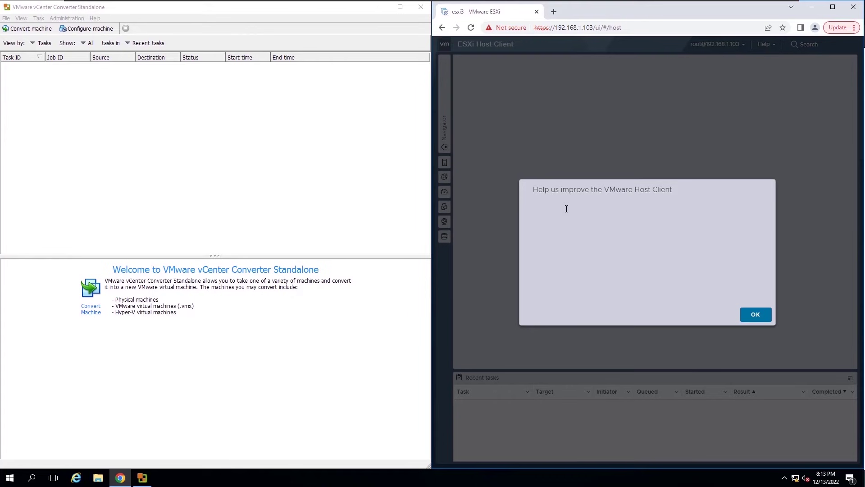
pyautogui.click(756, 331)
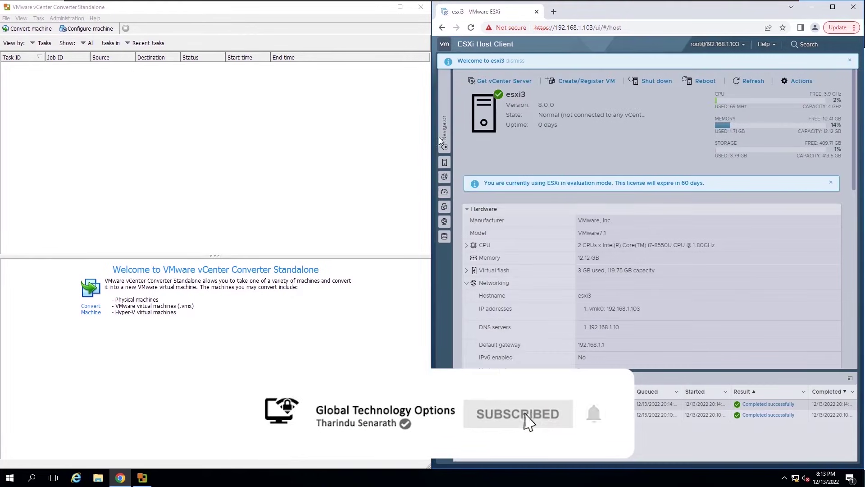
pyautogui.click(476, 112)
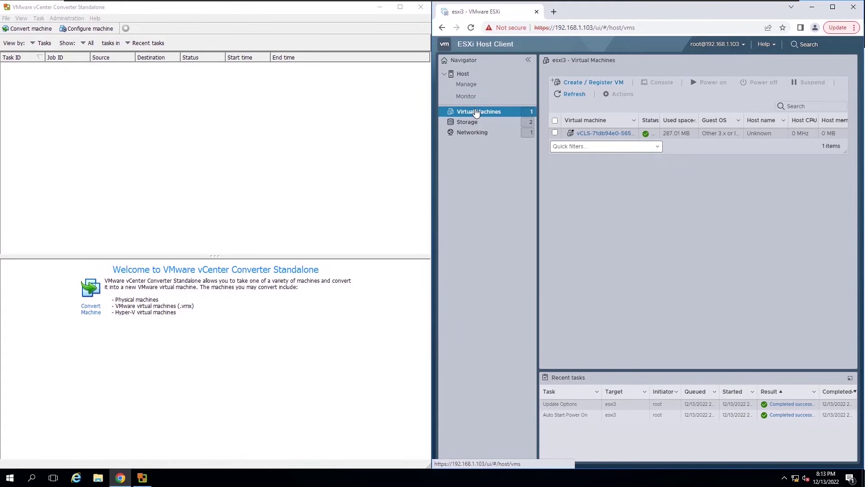
pyautogui.click(87, 96)
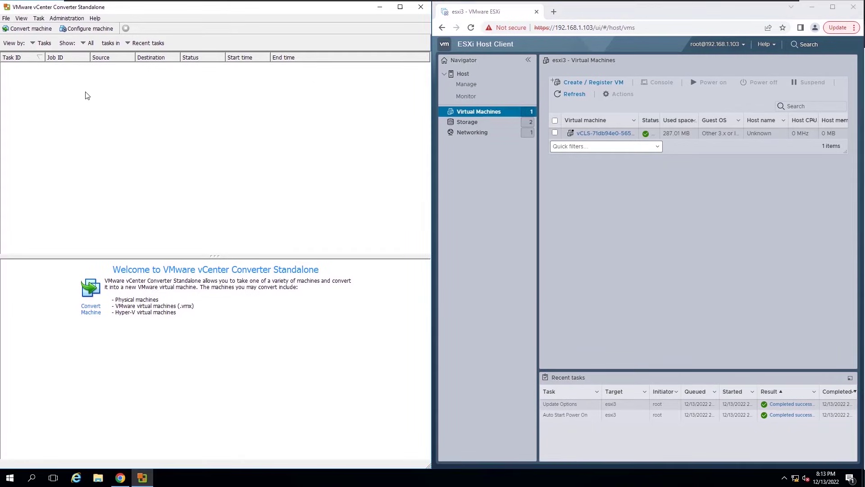
pyautogui.click(27, 32)
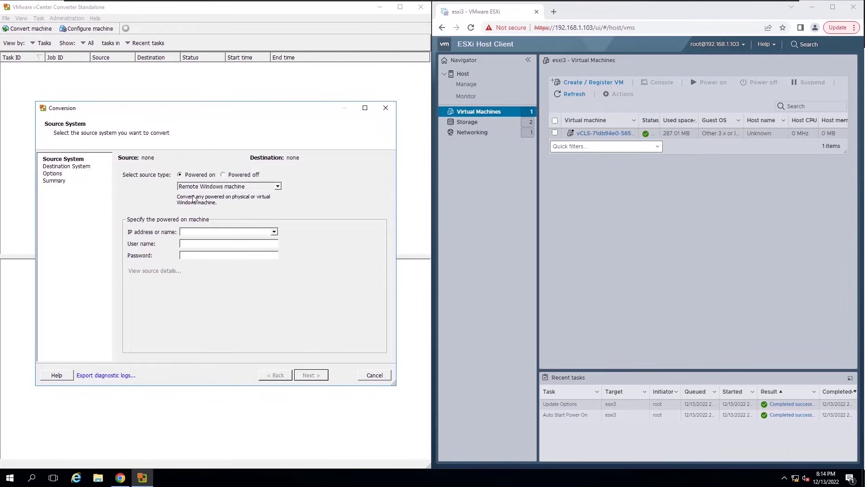
# Step: Set remote Windows machine 192.168.1.30 as source with the administrator account, ignoring the certificate warning
pyautogui.click(278, 187)
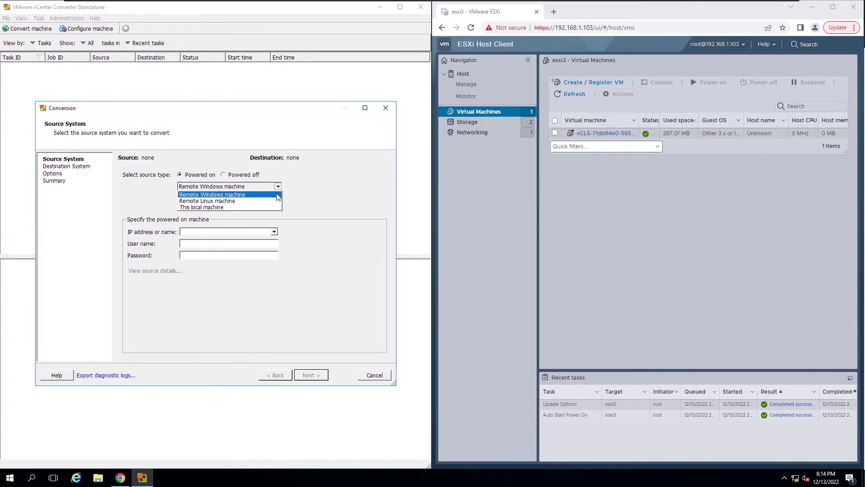
pyautogui.click(277, 197)
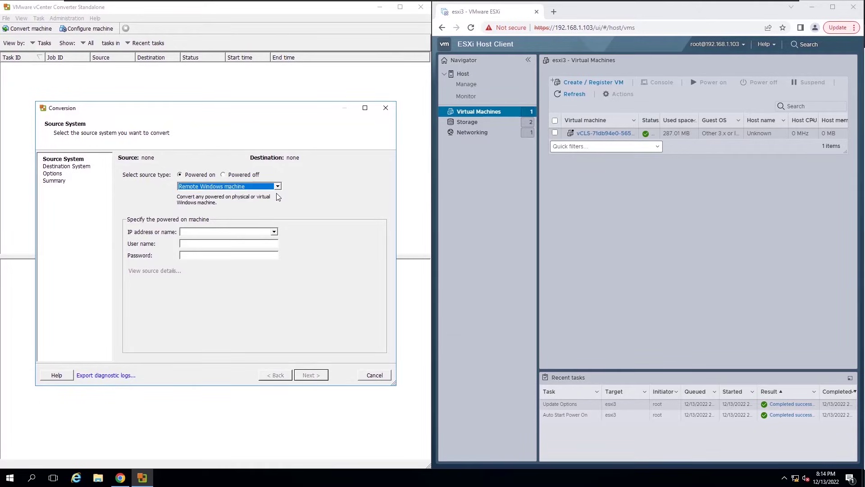
pyautogui.click(263, 231)
pyautogui.write('192.168.1.30')
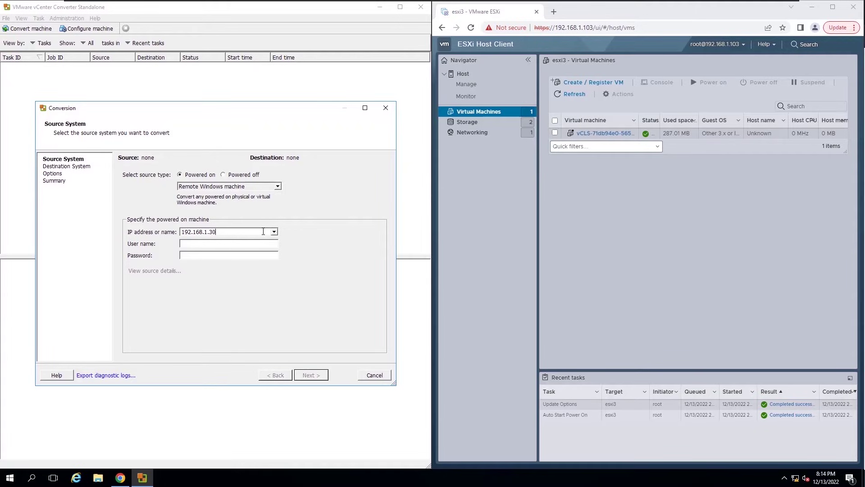
pyautogui.click(256, 244)
pyautogui.write('administrator')
pyautogui.click(252, 256)
pyautogui.write('***')
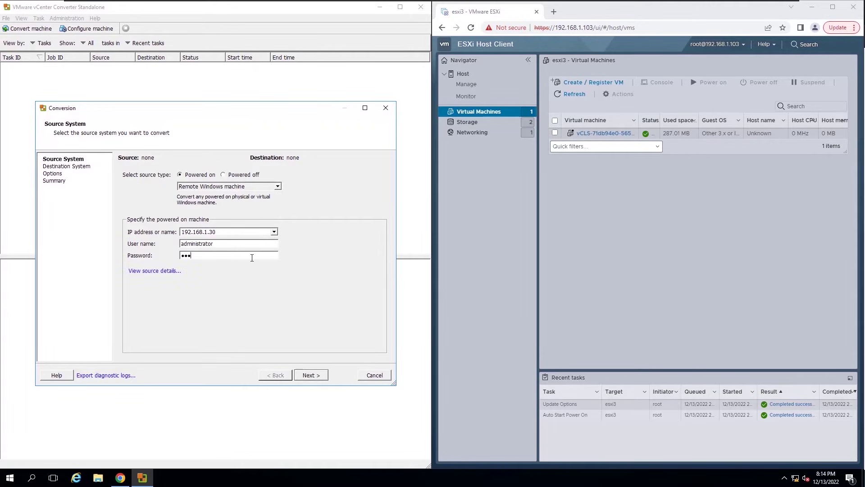
pyautogui.write('*****')
pyautogui.click(309, 377)
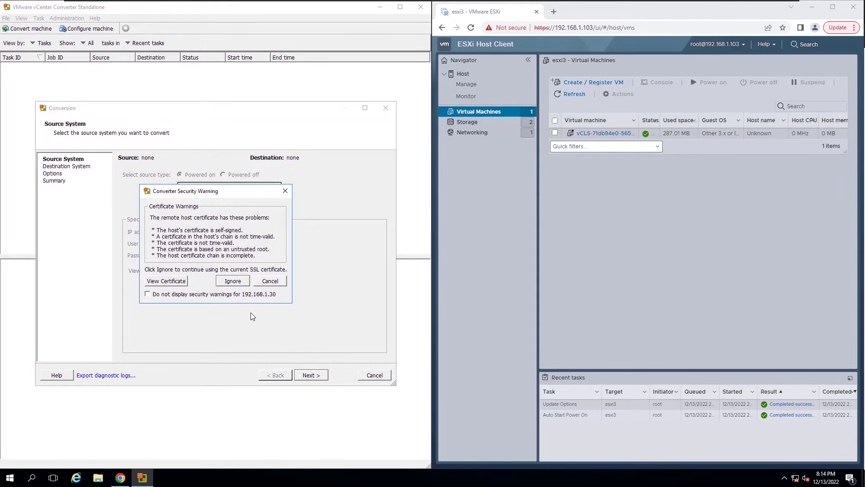
pyautogui.click(230, 282)
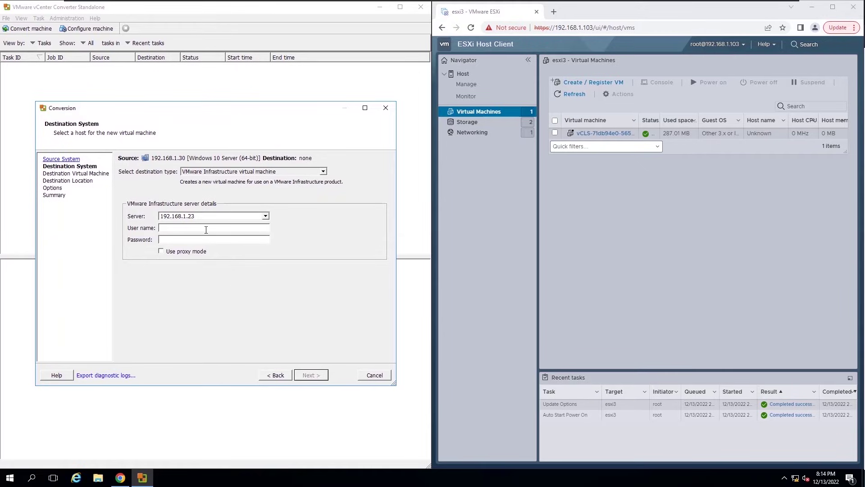
# Step: Target ESXi host 192.168.1.103 with root credentials and accept its certificate
pyautogui.click(101, 216)
pyautogui.hotkey('shift', 'Right')
pyautogui.hotkey('shift', 'Right')
pyautogui.hotkey('shift', 'Right')
pyautogui.hotkey('shift', 'Right')
pyautogui.hotkey('shift', 'Right')
pyautogui.hotkey('shift', 'Right')
pyautogui.hotkey('shift', 'Right')
pyautogui.hotkey('shift', 'Right')
pyautogui.hotkey('shift', 'Right')
pyautogui.write('103')
pyautogui.click(162, 228)
pyautogui.write('root****')
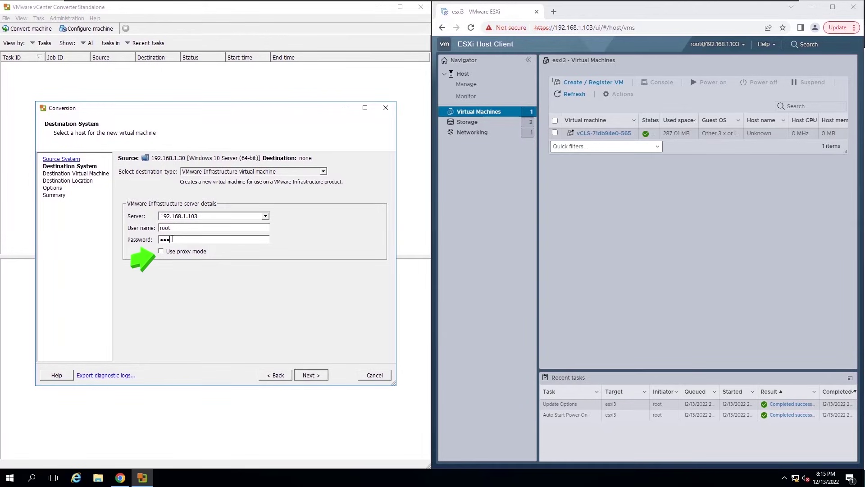
pyautogui.write('********')
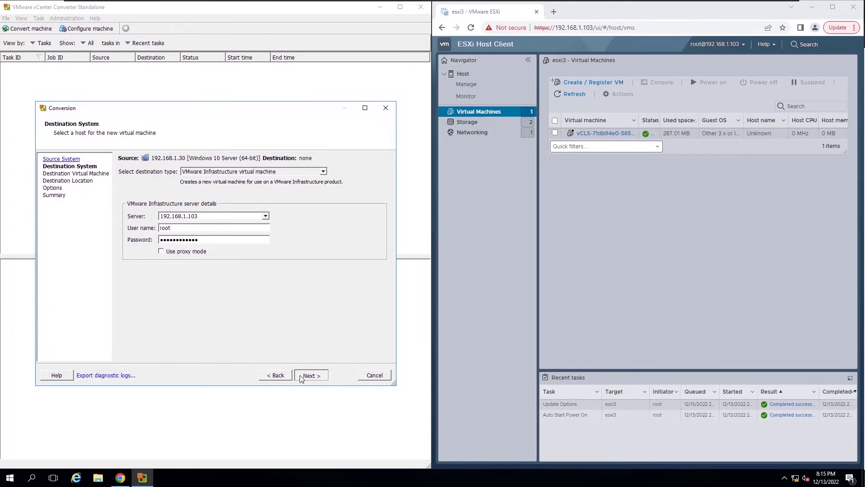
pyautogui.click(300, 376)
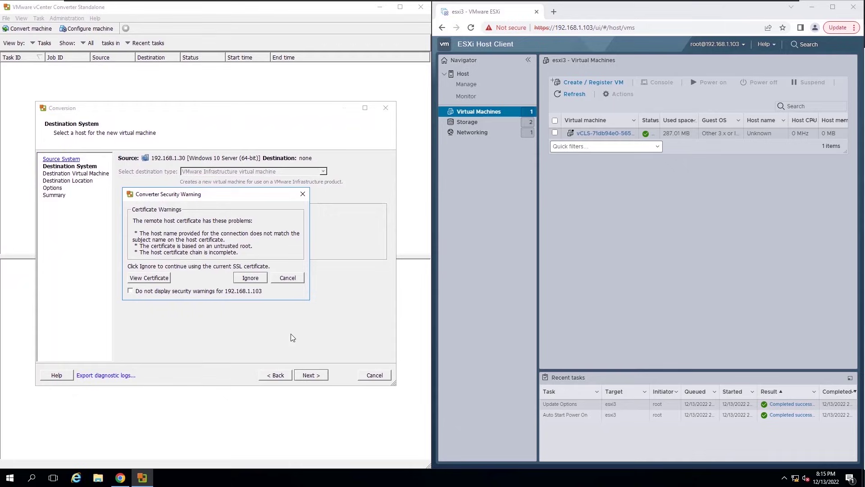
pyautogui.click(251, 278)
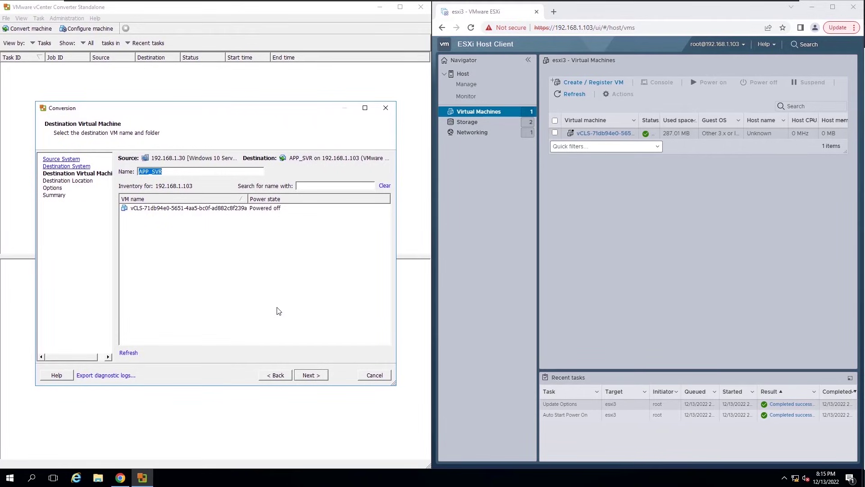
# Step: Keep APP_SVR as the virtual machine name and continue to the Options page
pyautogui.click(321, 374)
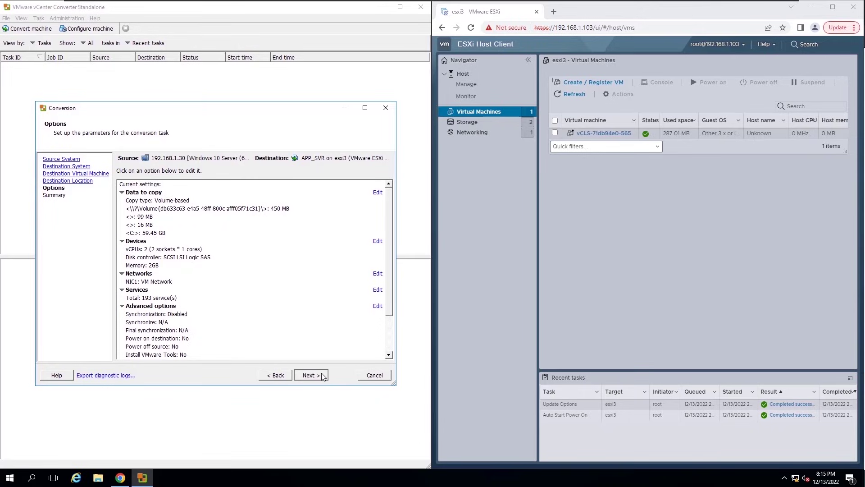
# Step: Set the destination disk layout to Thin provisioning in the advanced Data to copy settings
pyautogui.click(378, 193)
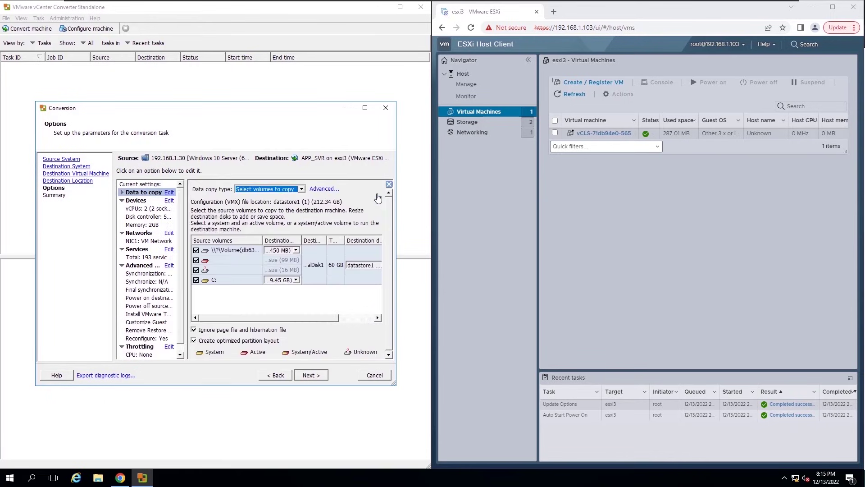
pyautogui.click(321, 190)
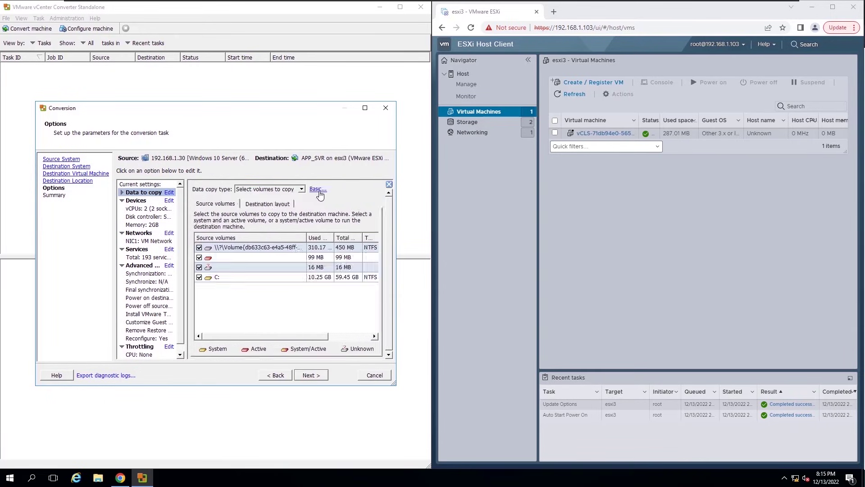
pyautogui.click(278, 205)
pyautogui.click(330, 243)
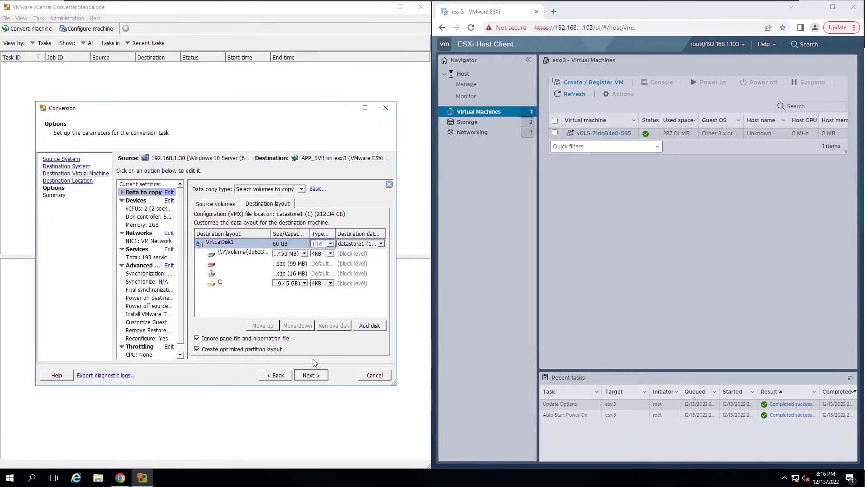
# Step: Review the conversion summary and submit the APP_SVR conversion job
pyautogui.click(310, 375)
pyautogui.moveTo(387, 296); pyautogui.dragTo(387, 346)
pyautogui.click(320, 376)
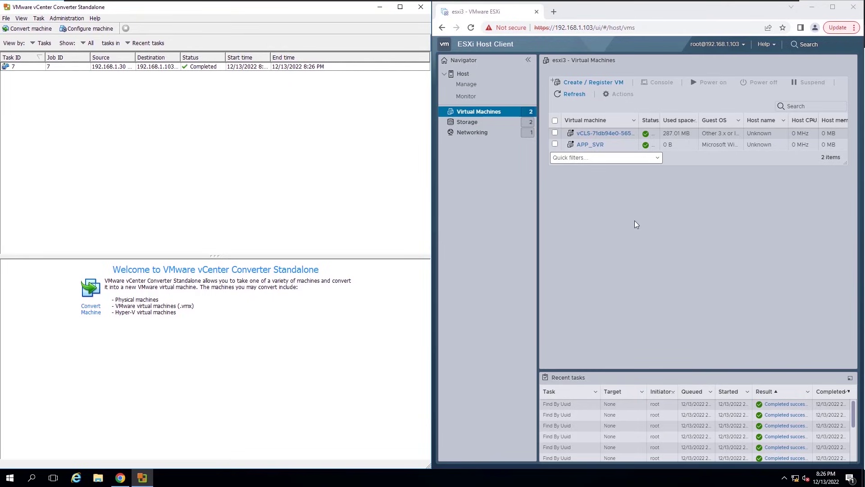
# Step: Open the converted APP_SVR VM's details, showing 2 vCPUs, 2 GB memory and a 60 GB disk
pyautogui.click(588, 144)
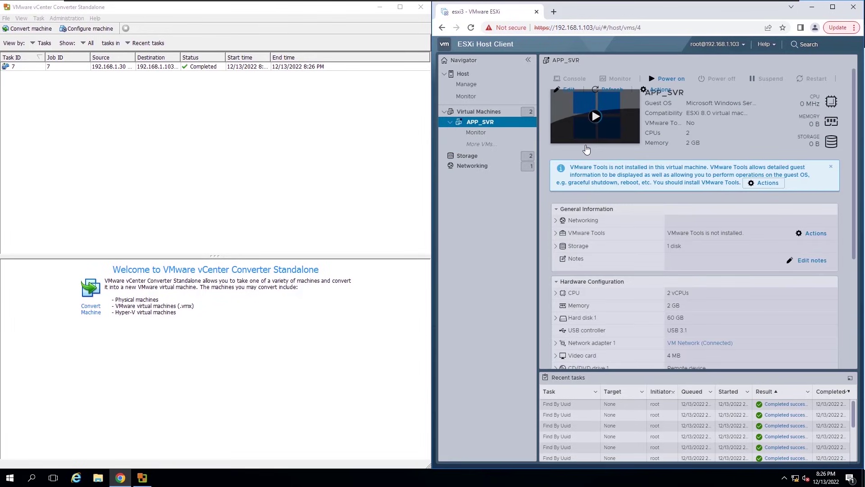
# Step: Power on APP_SVR and open its console to watch Windows boot
pyautogui.click(656, 81)
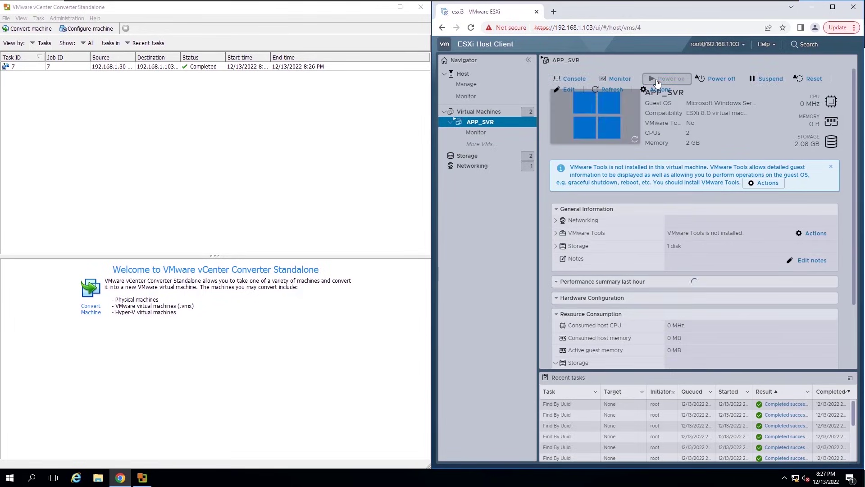
pyautogui.click(596, 119)
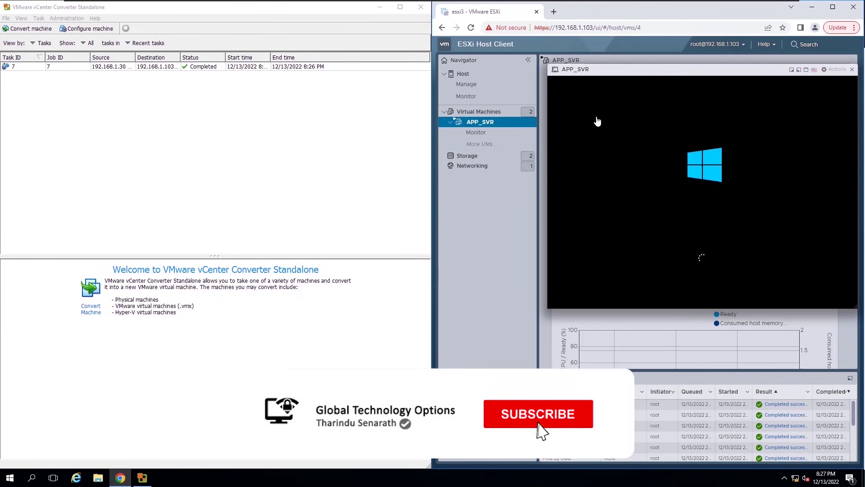